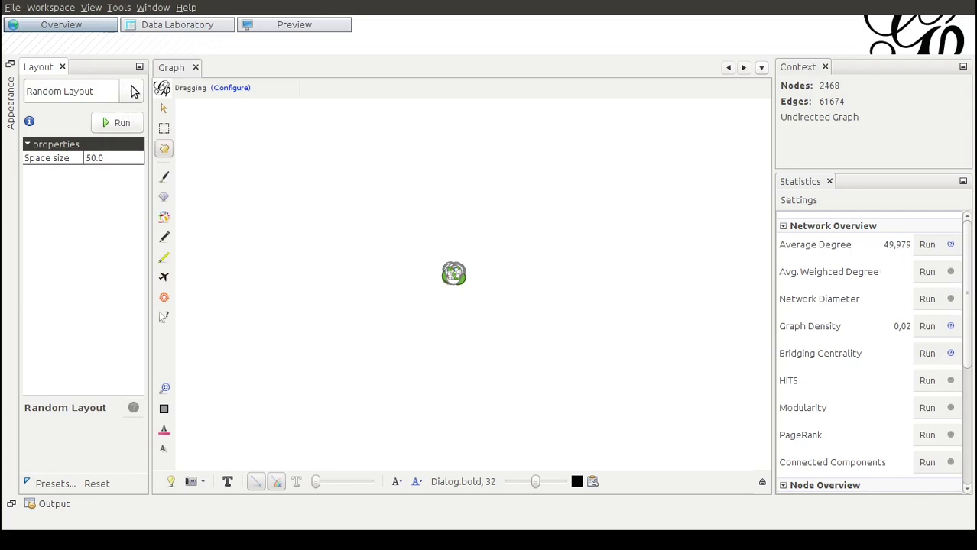
Run the Yifan Hu layout on the 2468-node network and stop it at iteration 113
click(133, 91)
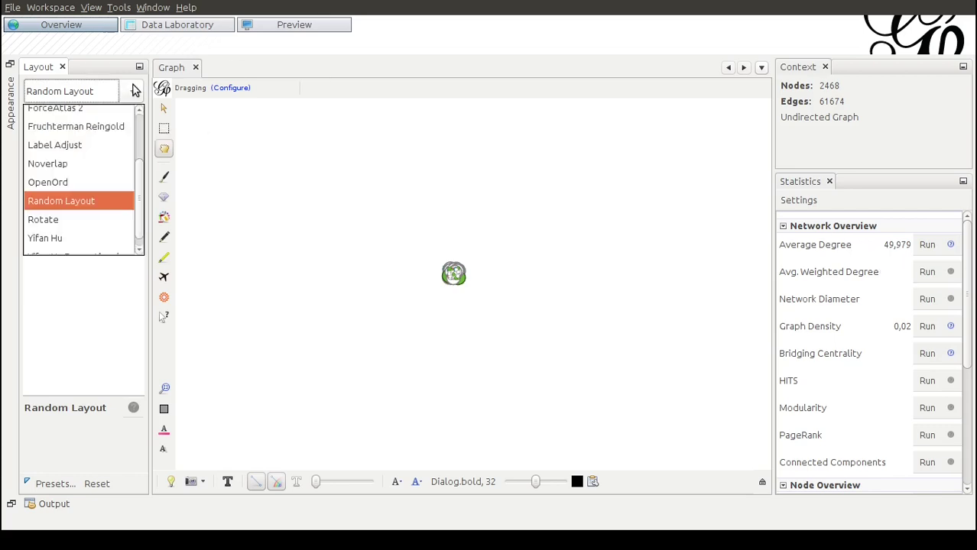
click(67, 239)
click(120, 123)
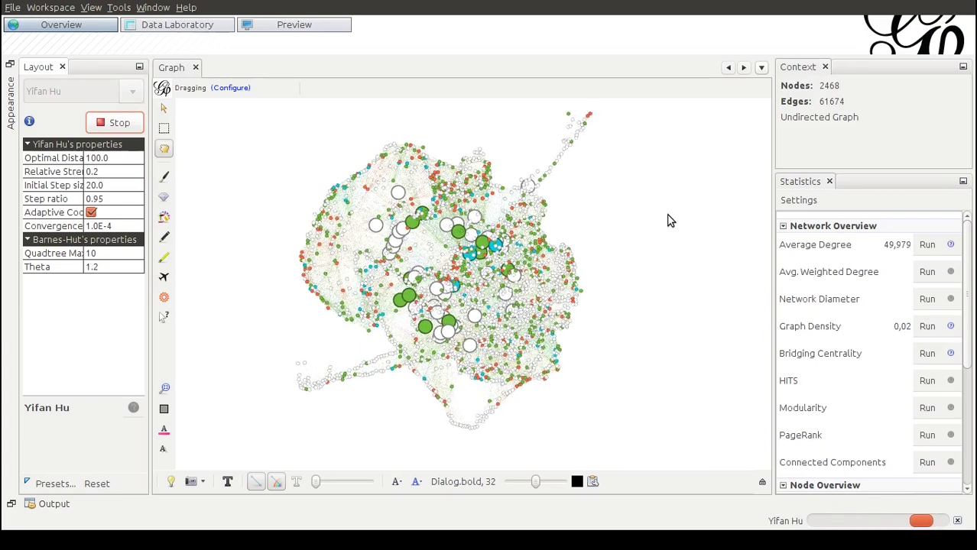
click(123, 123)
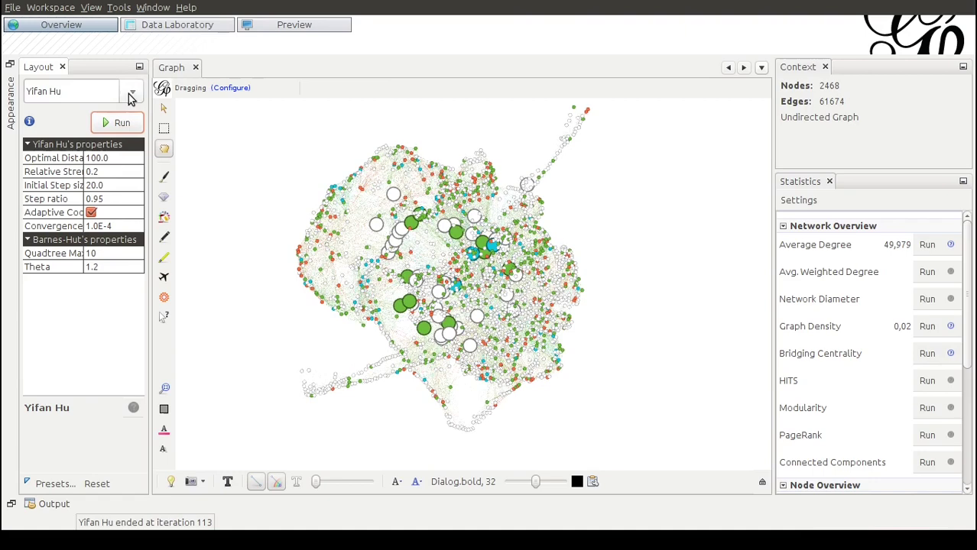
Switch the layout to Fruchterman Reingold and run it on the Yifan Hu arrangement
click(132, 92)
click(94, 126)
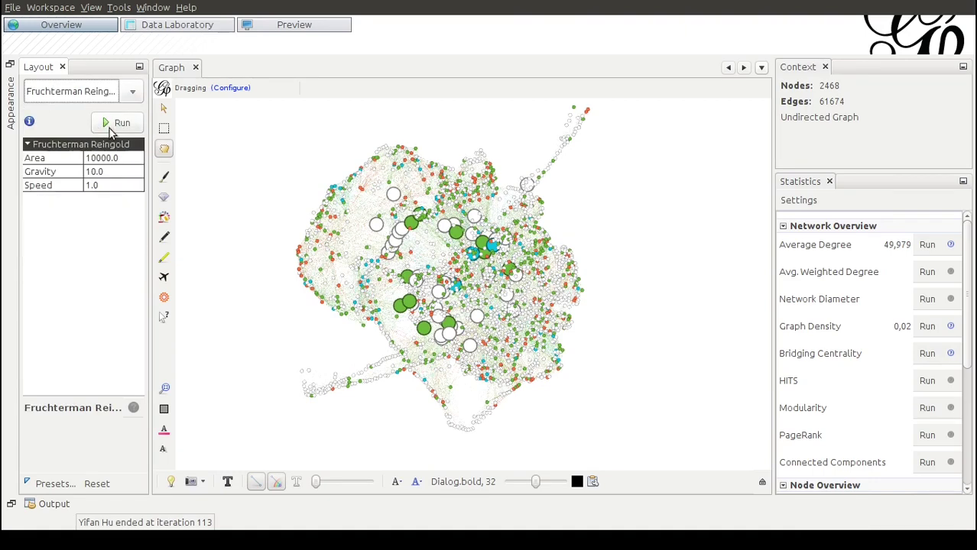
click(123, 124)
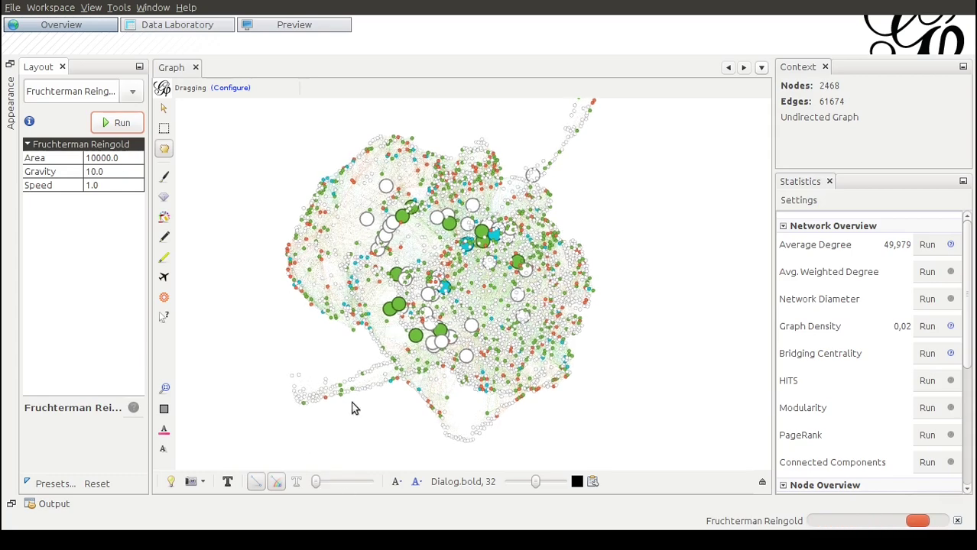
mouse_move(393, 306)
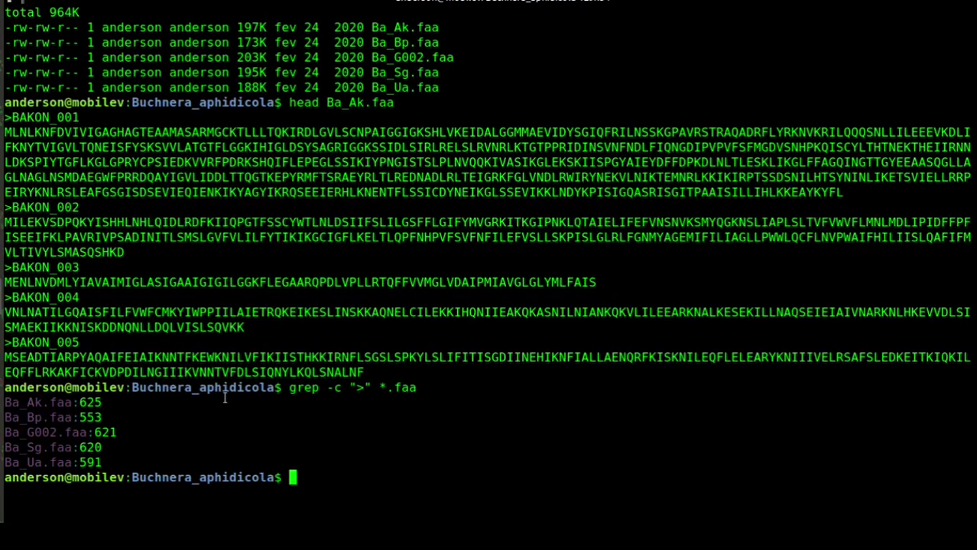
Highlight the five protein headers BAKON_001 to BAKON_005 in the Ba_Ak.faa output
double_click(38, 117)
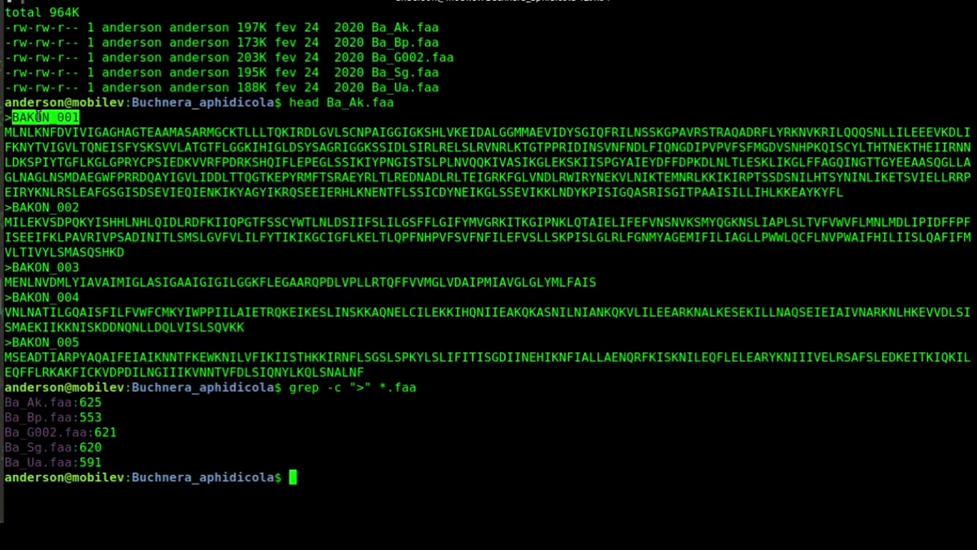
double_click(34, 207)
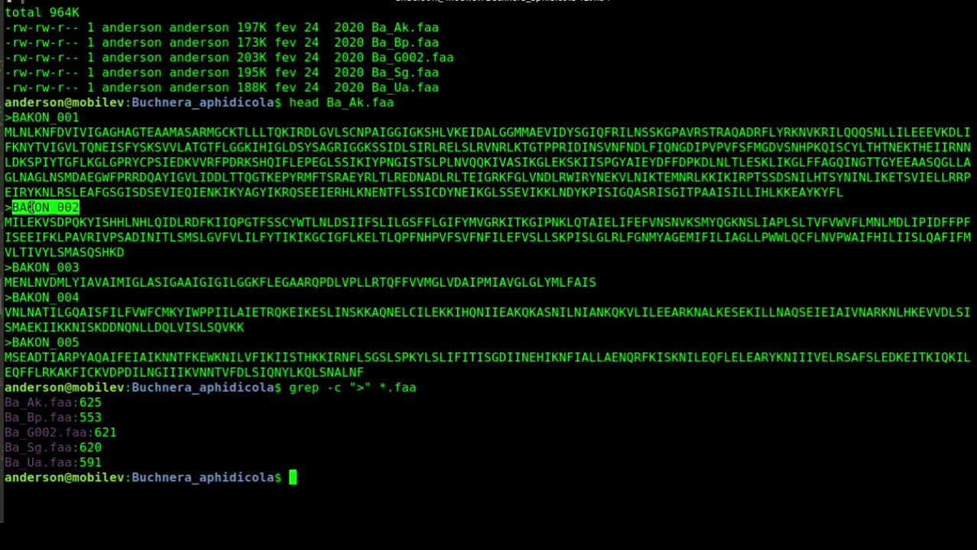
double_click(33, 267)
double_click(35, 298)
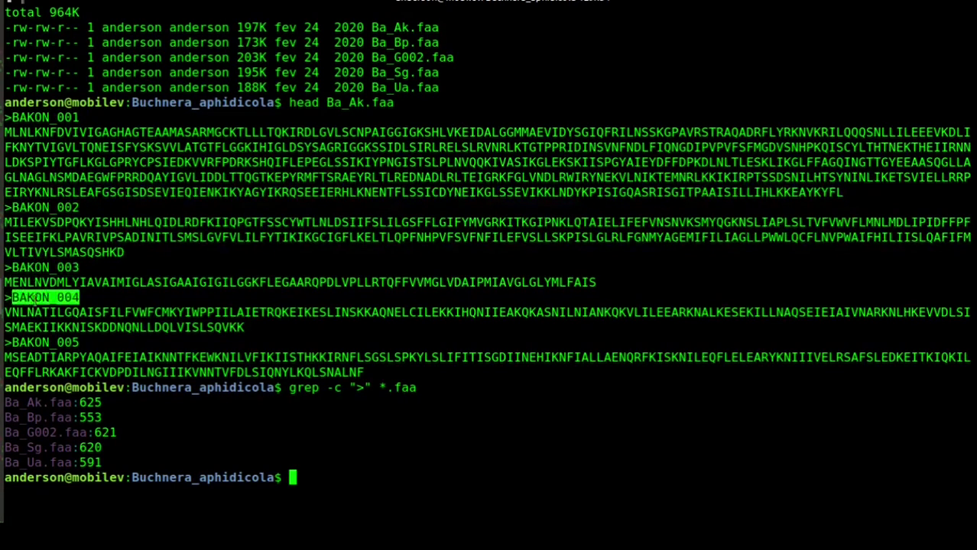
double_click(48, 342)
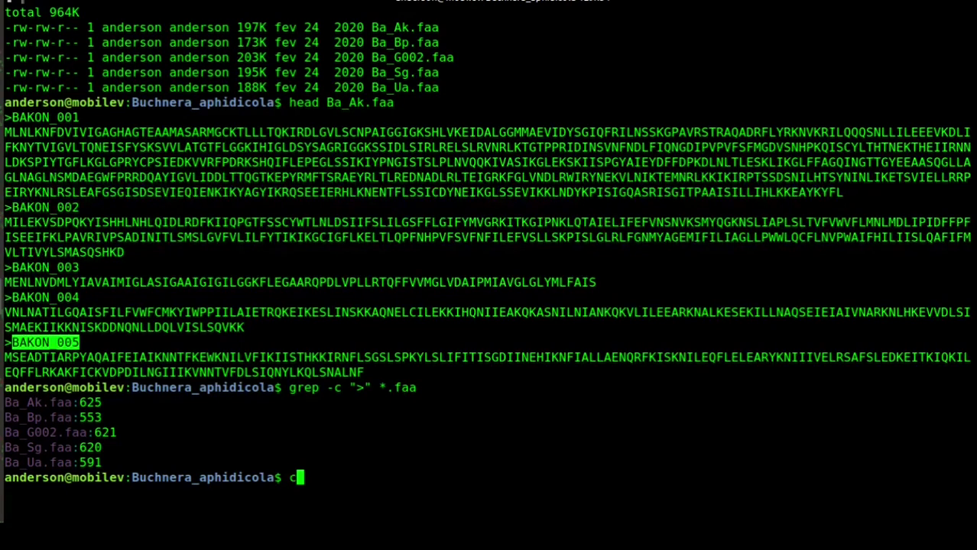
Recall the genppi command for Buchnera_aphidicola and highlight its -ppcomplete option
text(c)
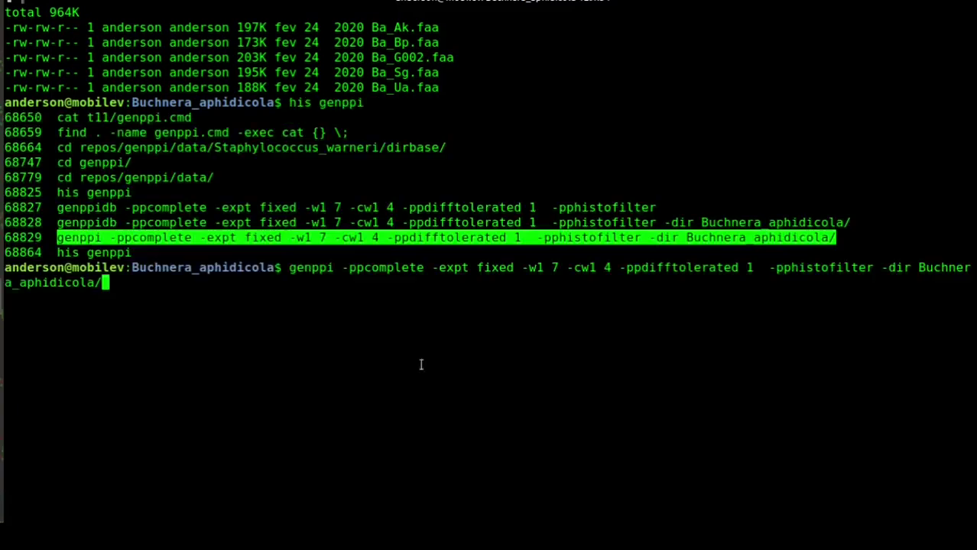
double_click(370, 268)
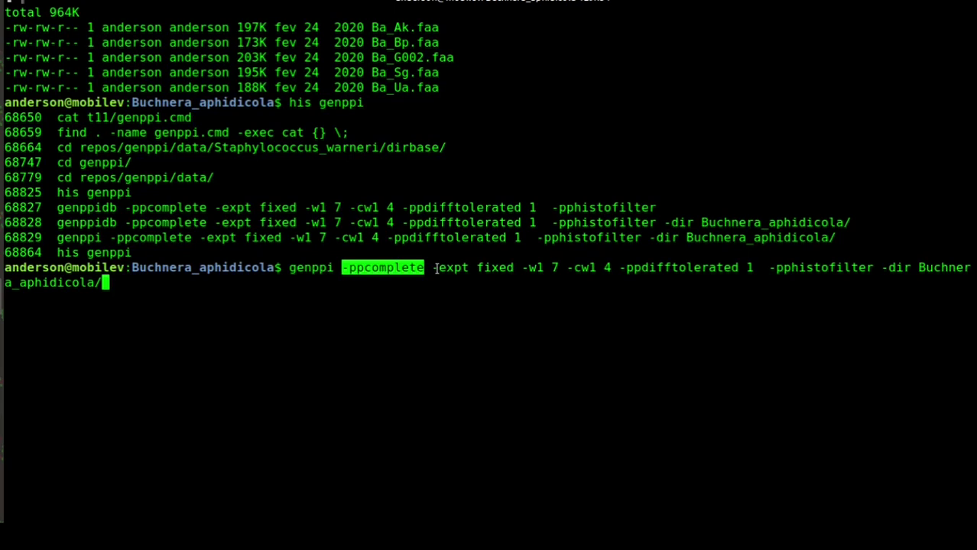
drag(432, 269, 516, 272)
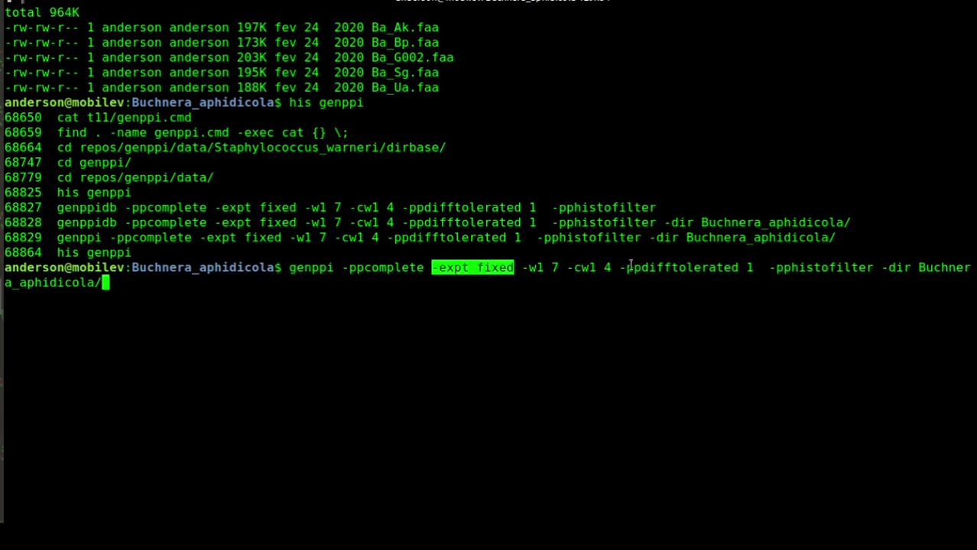
drag(622, 267, 739, 268)
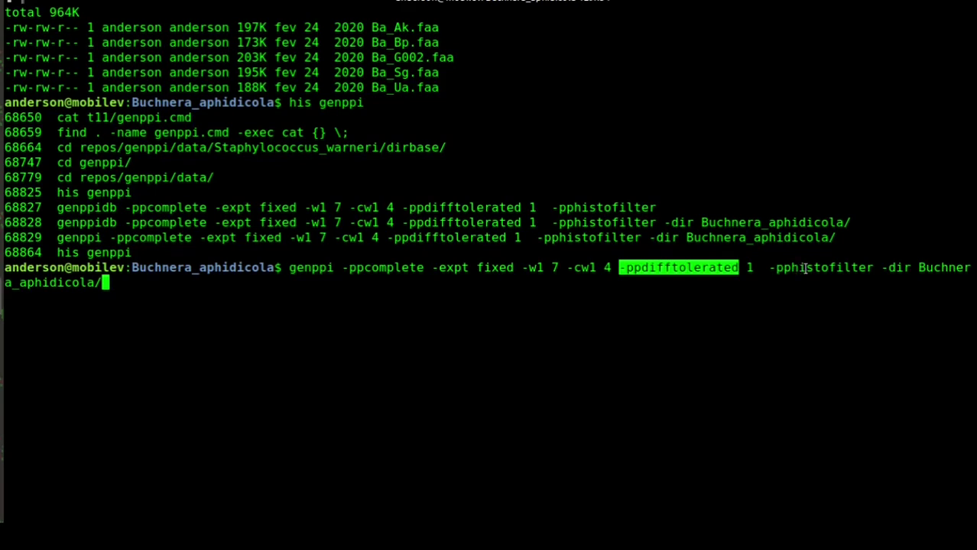
click(295, 296)
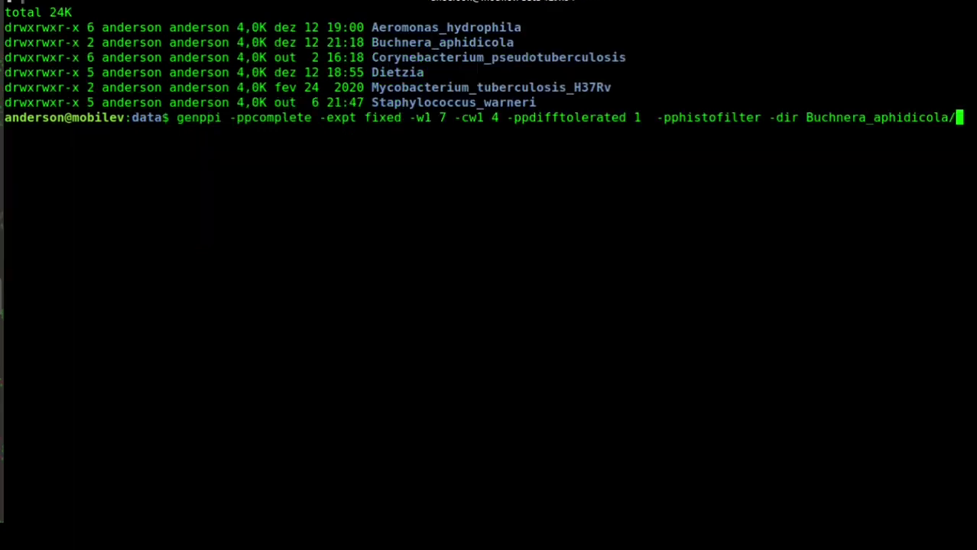
Run genppi -ppcomplete -expt fixed -w1 7 -cw1 4 on Buchnera_aphidicola/
key(Return)
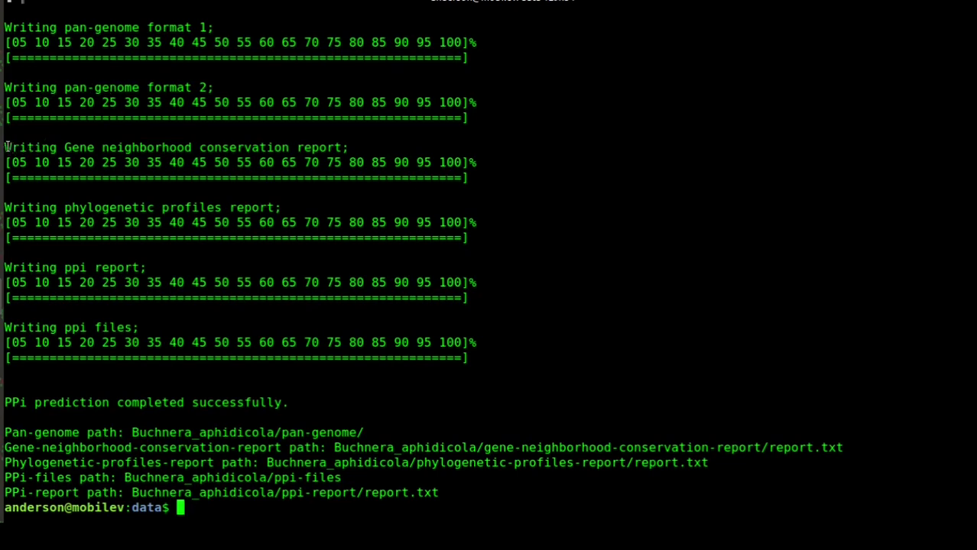
drag(6, 147, 153, 161)
click(117, 148)
drag(65, 148, 290, 147)
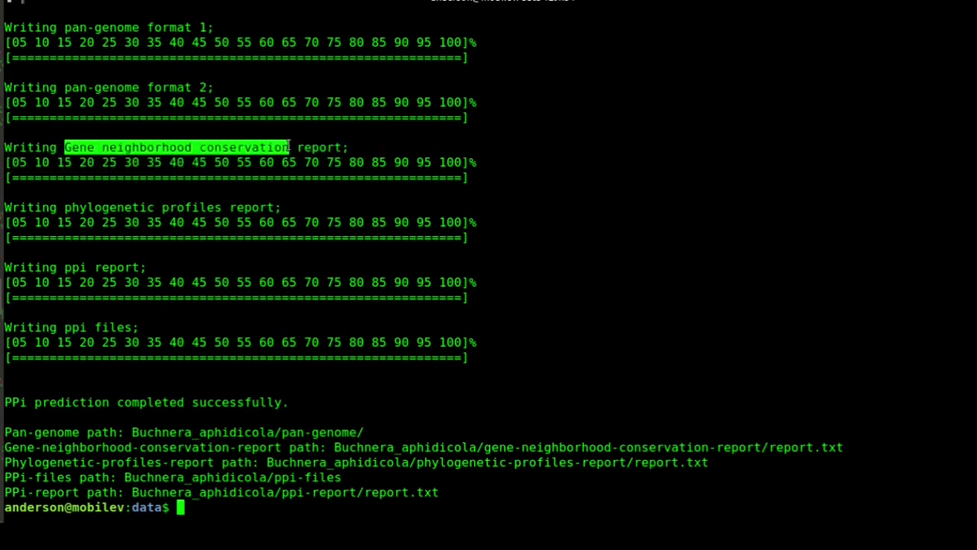
drag(60, 208, 223, 207)
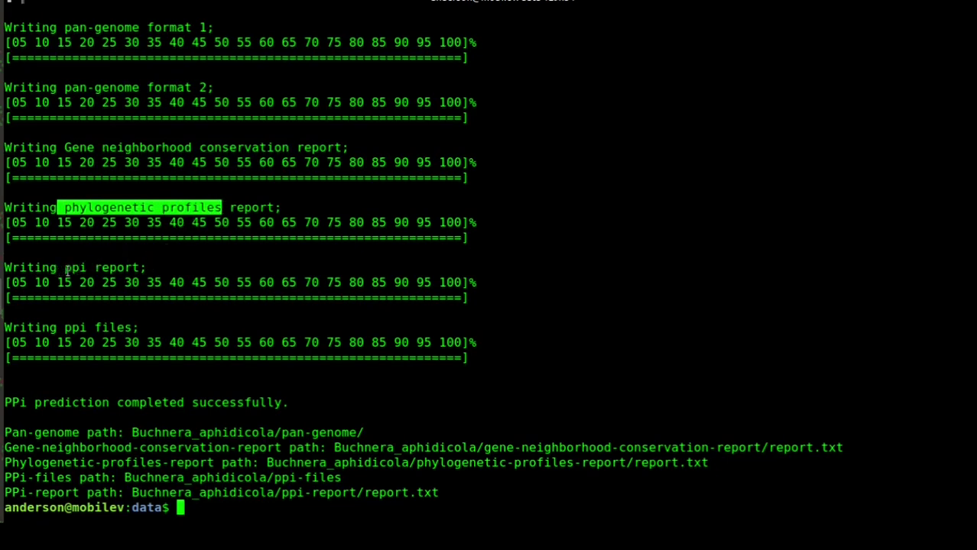
drag(66, 268, 138, 267)
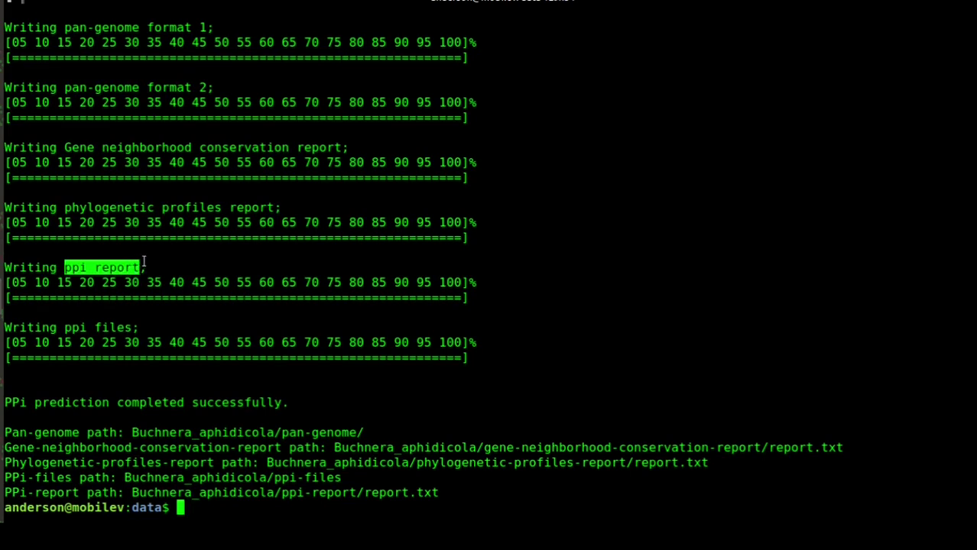
click(295, 351)
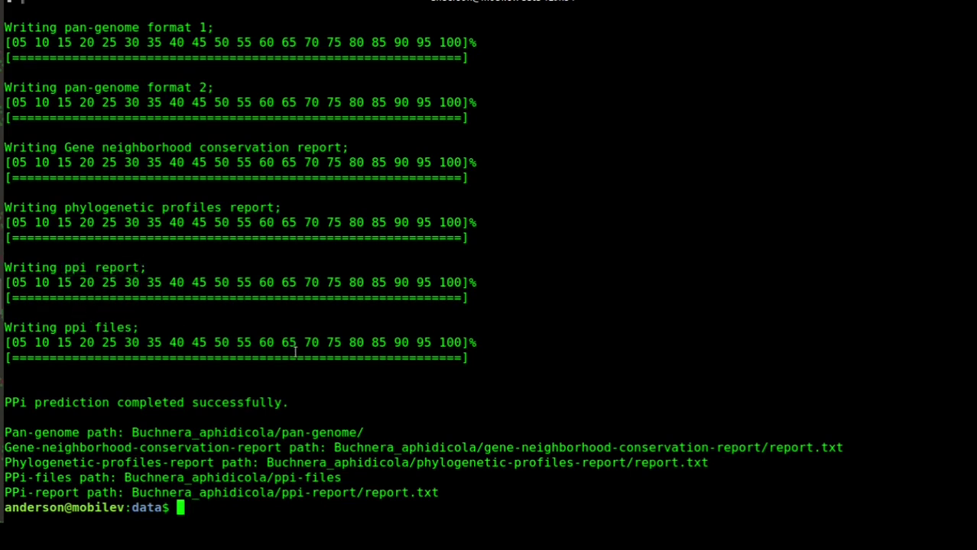
Clear the screen and move into the Buchnera_aphidicola folder
text(cls)
key(Return)
text(cd B)
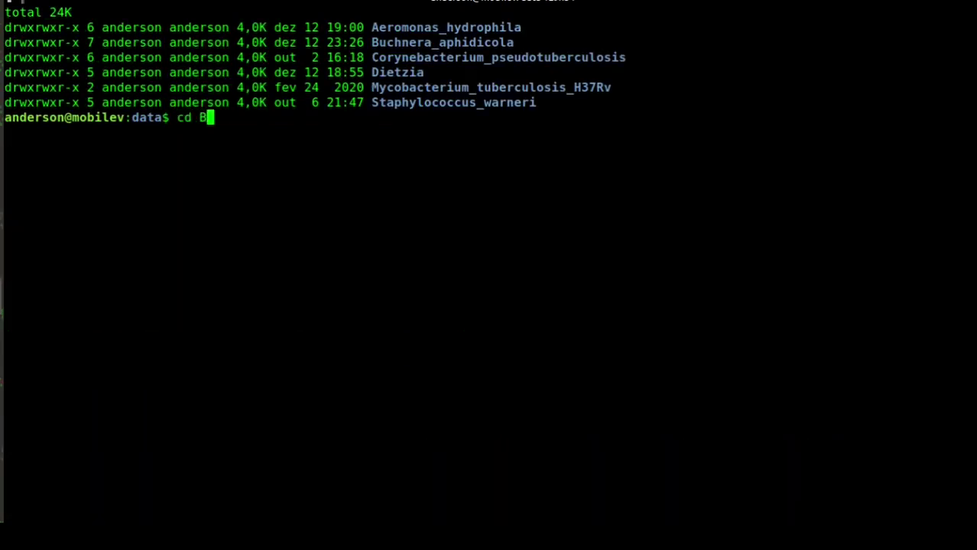
key(Tab)
key(Return)
text(cls)
key(Return)
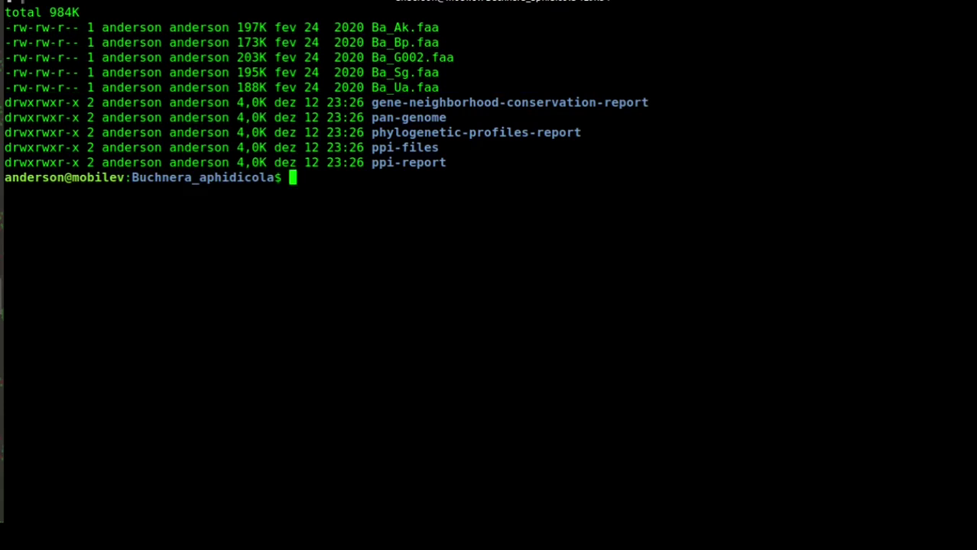
Enter the ppi-report folder and clear the screen
text(cd ppi-r)
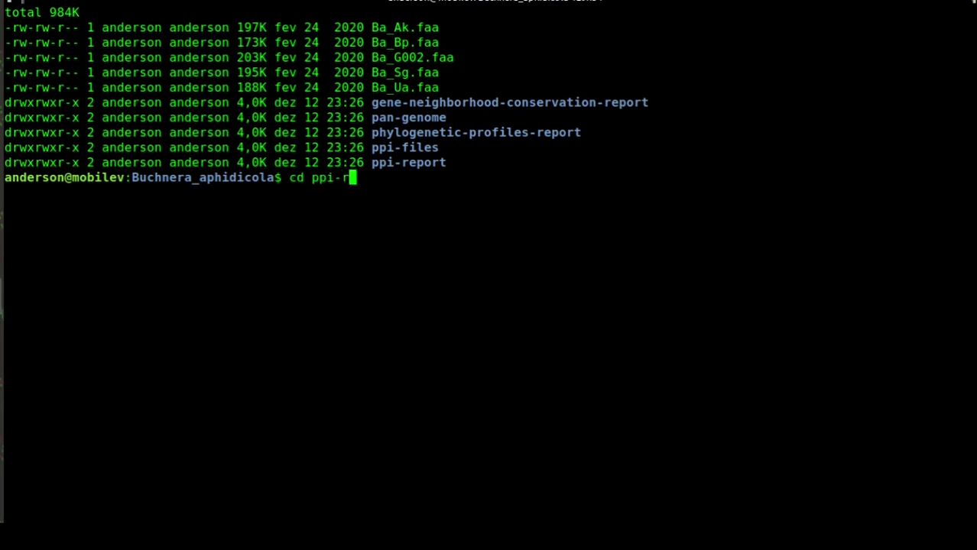
key(Tab)
key(Return)
text(cls)
key(Return)
Print report.txt and highlight Ba_Ak and the Ba_G002 interaction counts
text(cat r)
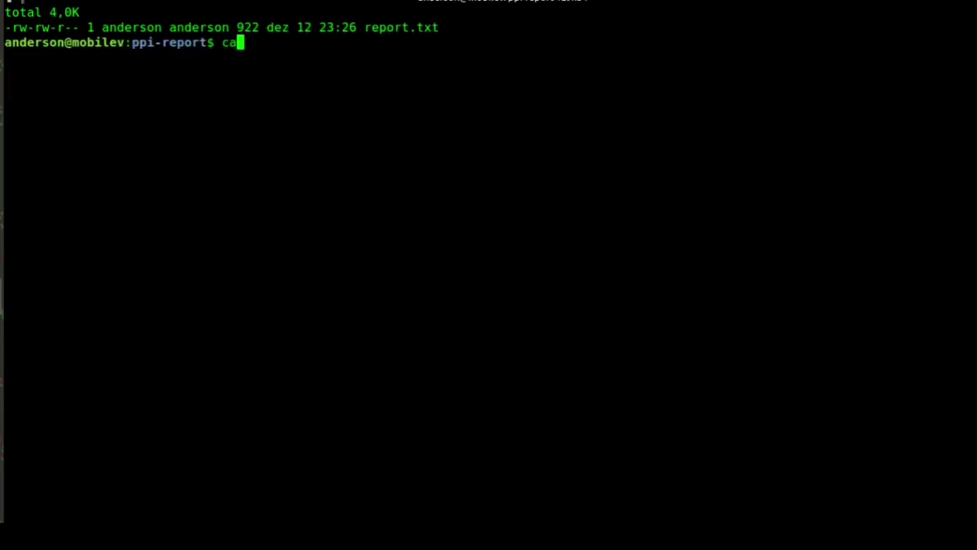
key(Tab)
key(Return)
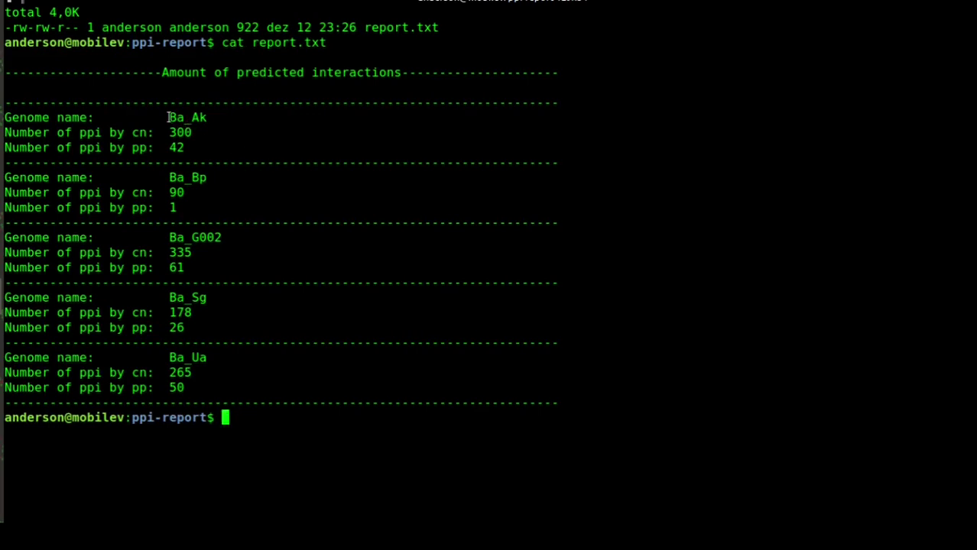
drag(170, 118, 207, 117)
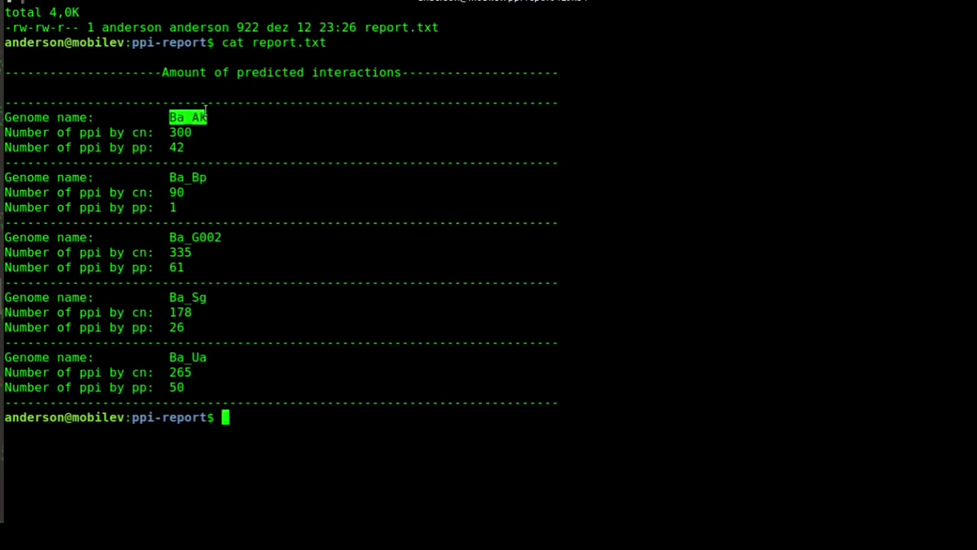
drag(5, 238, 221, 267)
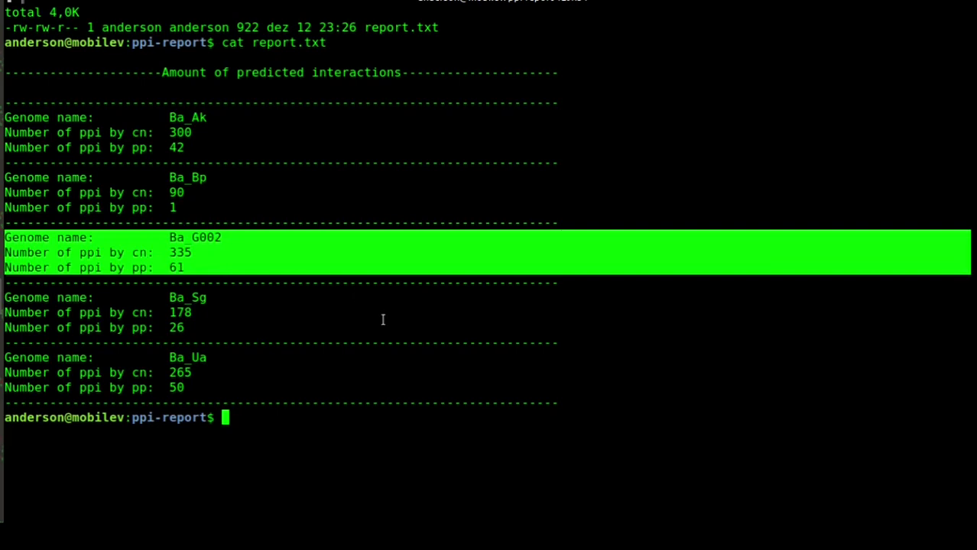
Go up one level into the ppi-files folder and clear the screen
text(cd ..)
key(Return)
text(cd)
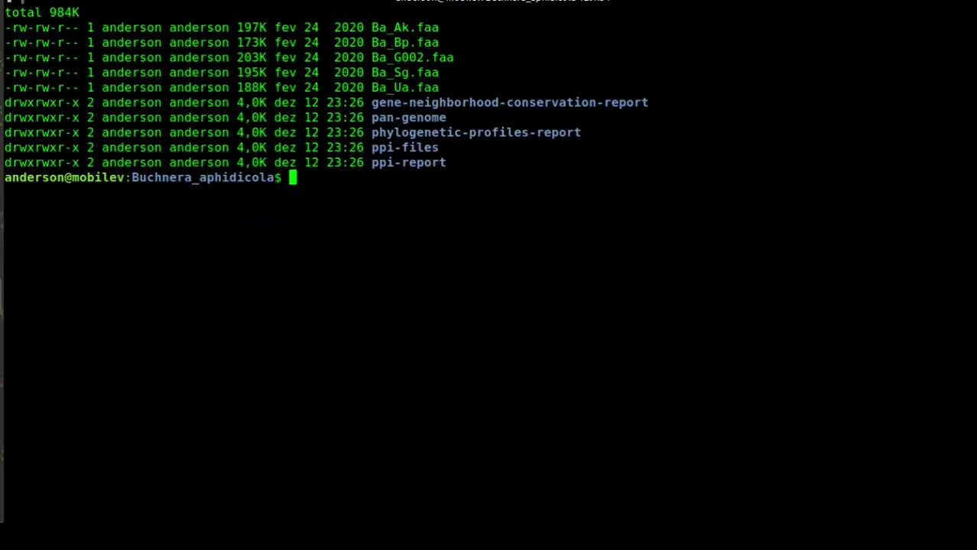
text(cd ppi-f)
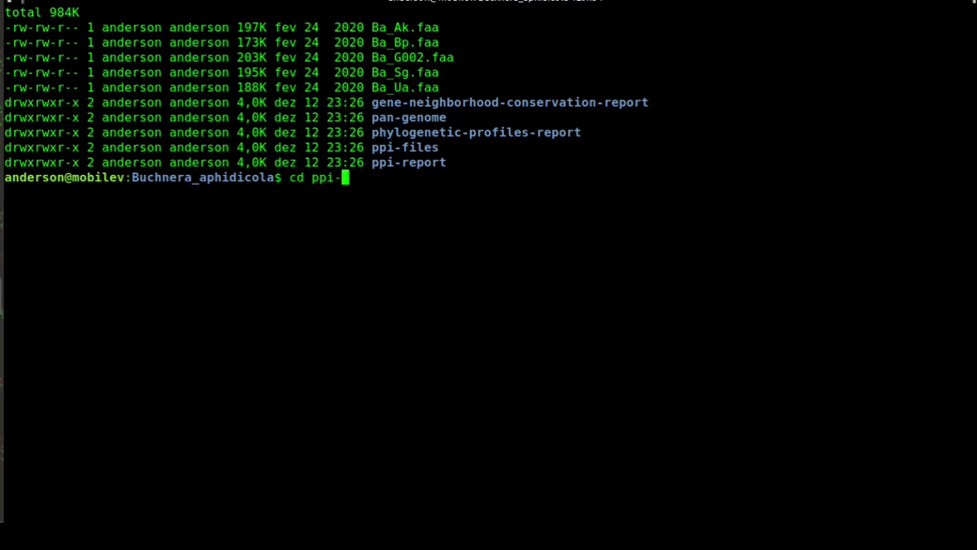
key(Tab)
key(Return)
text(cls)
key(Return)
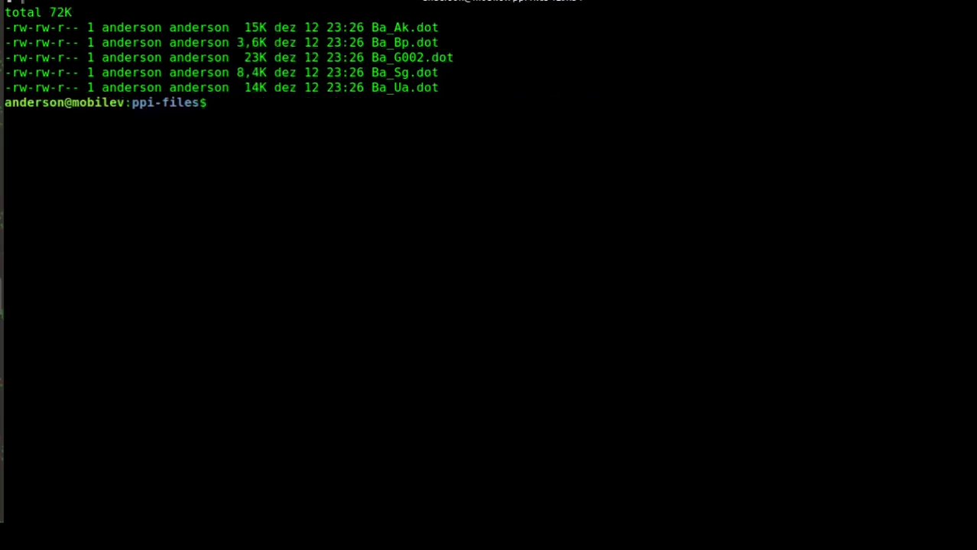
Launch Gephi in the background on Ba_G002.dot
text(gephi)
double_click(417, 57)
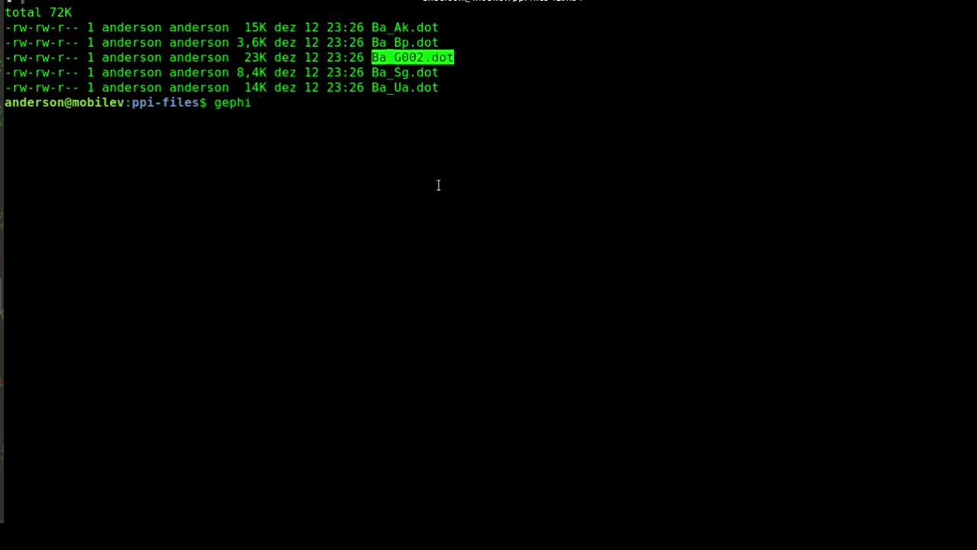
middle_click(439, 186)
text(&)
key(Return)
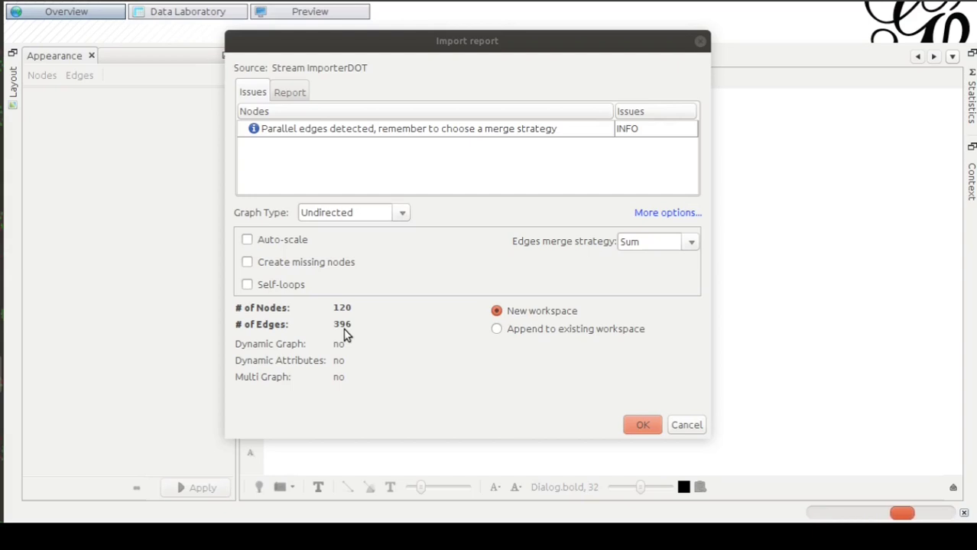
Accept the Ba_G002 import, run Yifan Hu to iteration 148, and show the statistics list
click(645, 426)
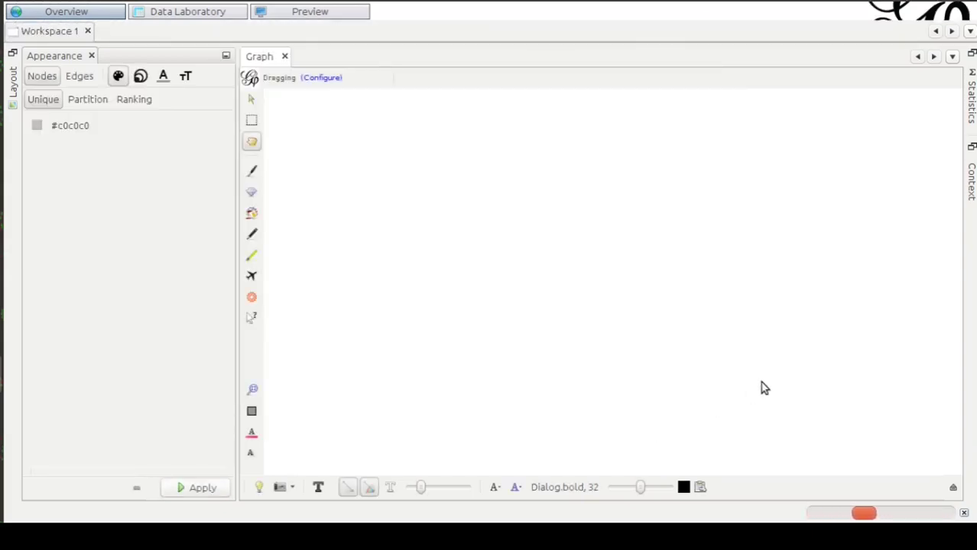
click(11, 85)
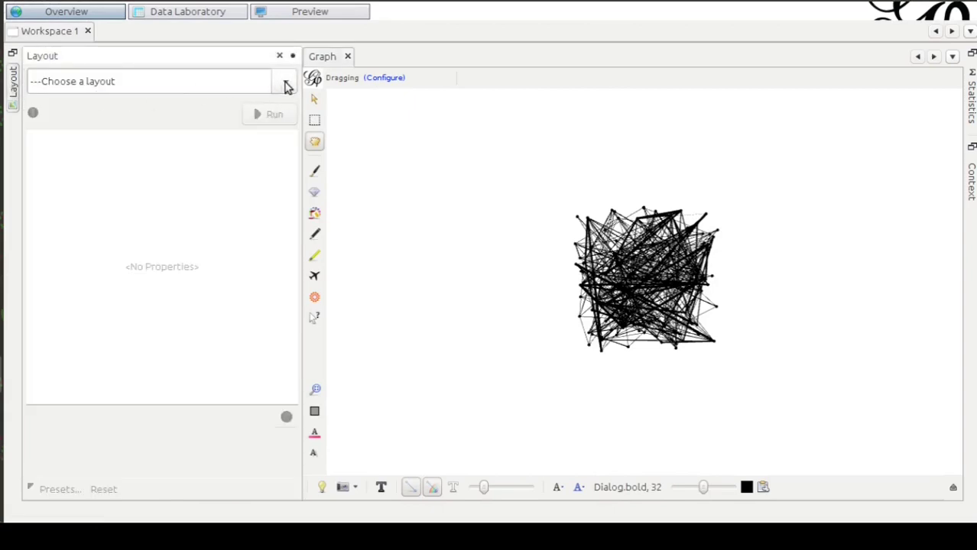
click(286, 87)
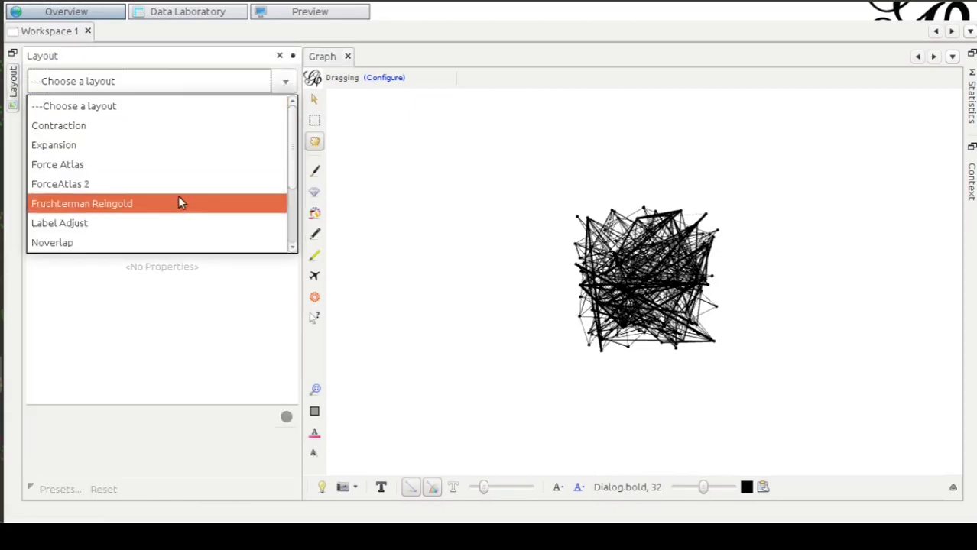
scroll(218, 197, down, 2)
click(135, 220)
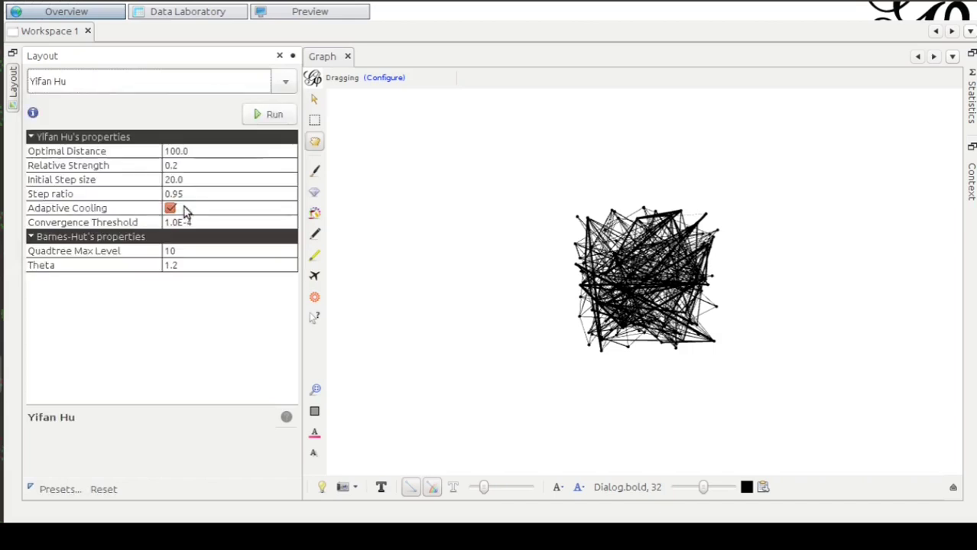
click(273, 114)
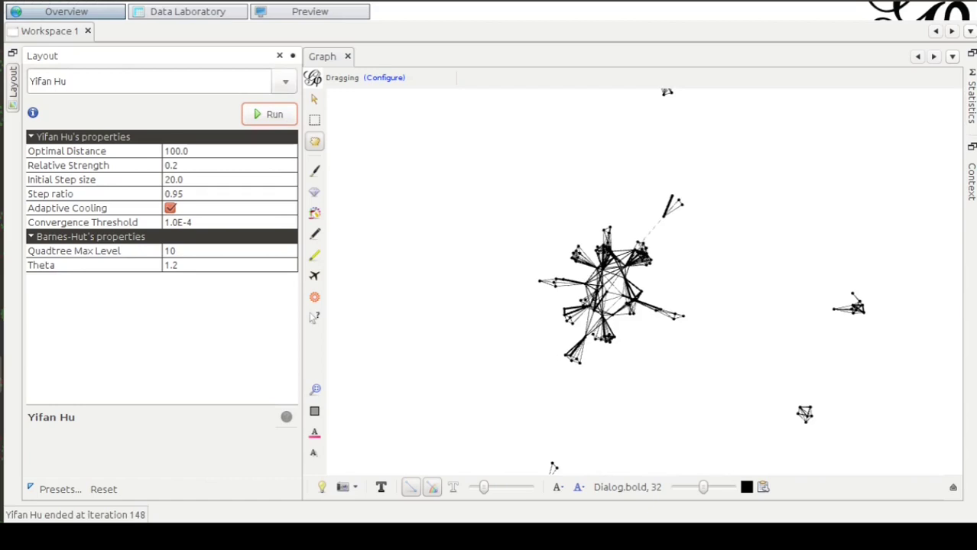
click(973, 93)
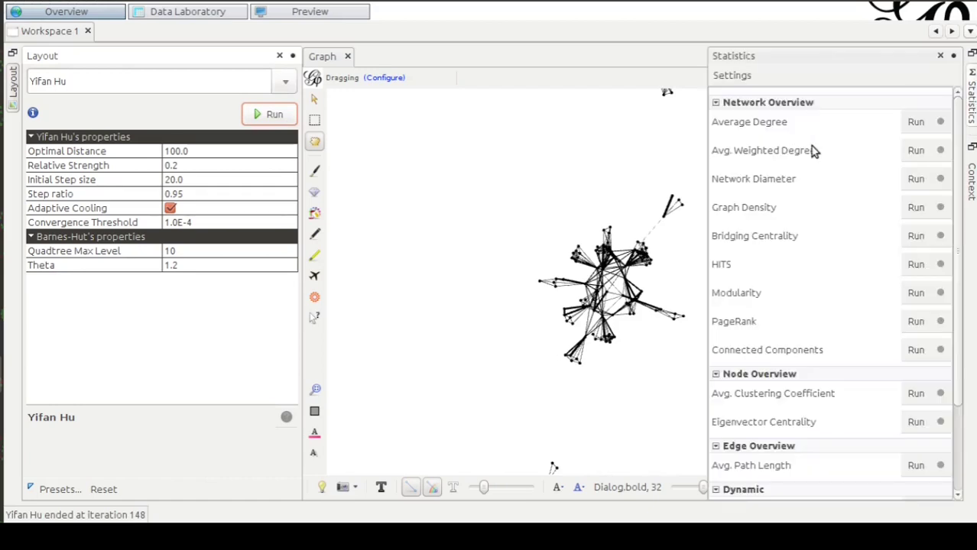
Compute the Average Degree (6.583) and close its report
click(919, 123)
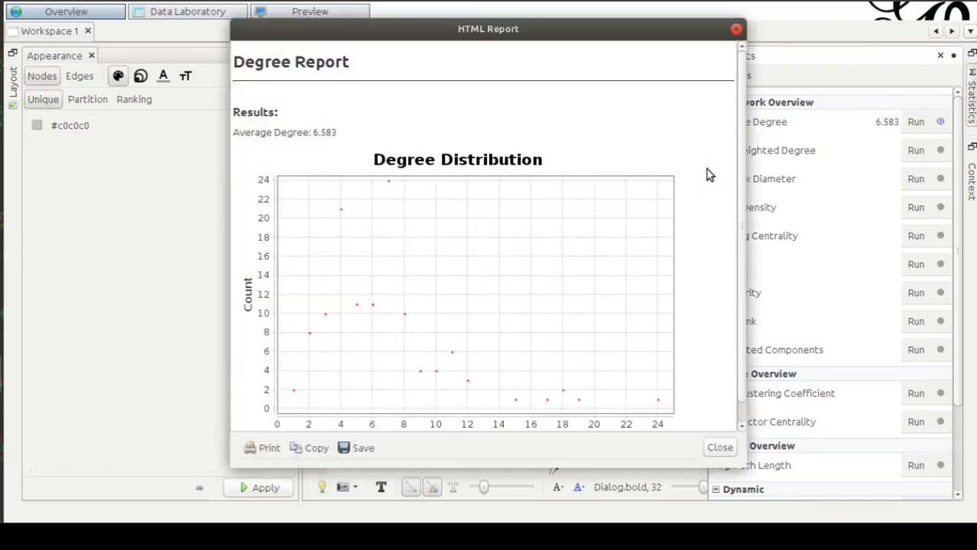
scroll(620, 211, down, 1)
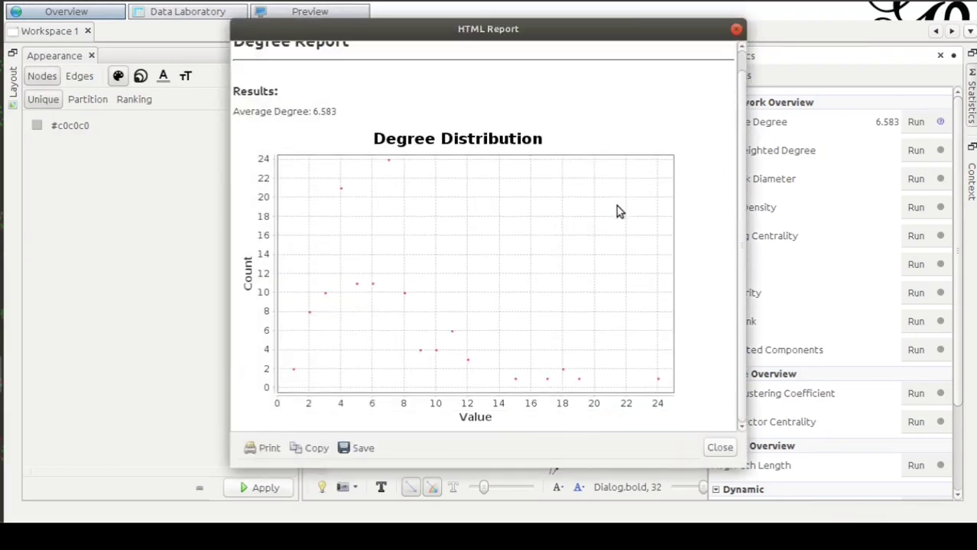
click(720, 449)
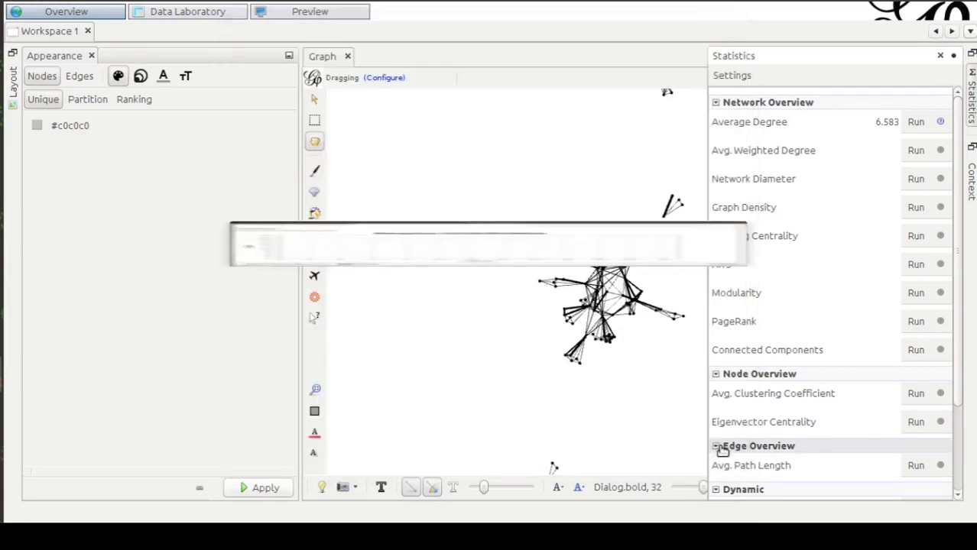
Run normalized Bridging Centrality, review its report, and close it
click(921, 238)
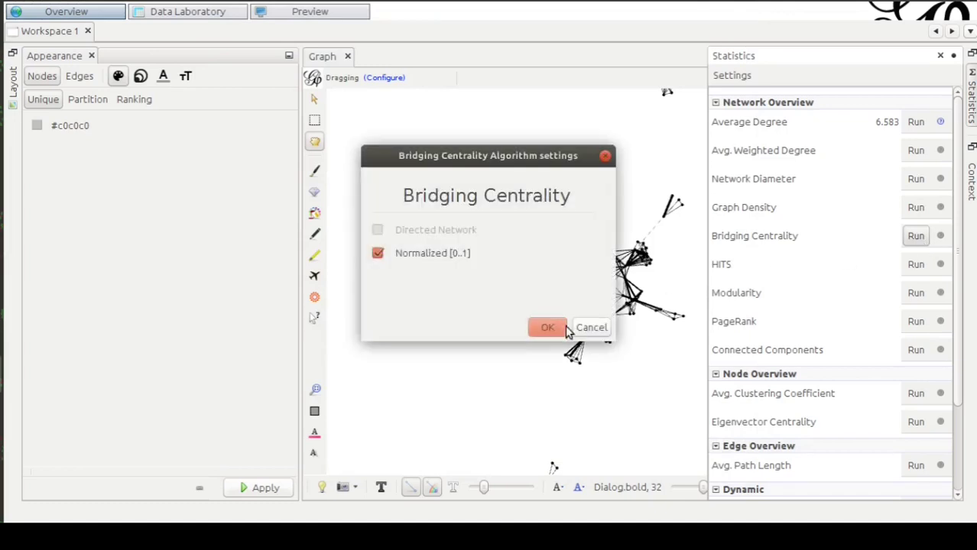
click(548, 331)
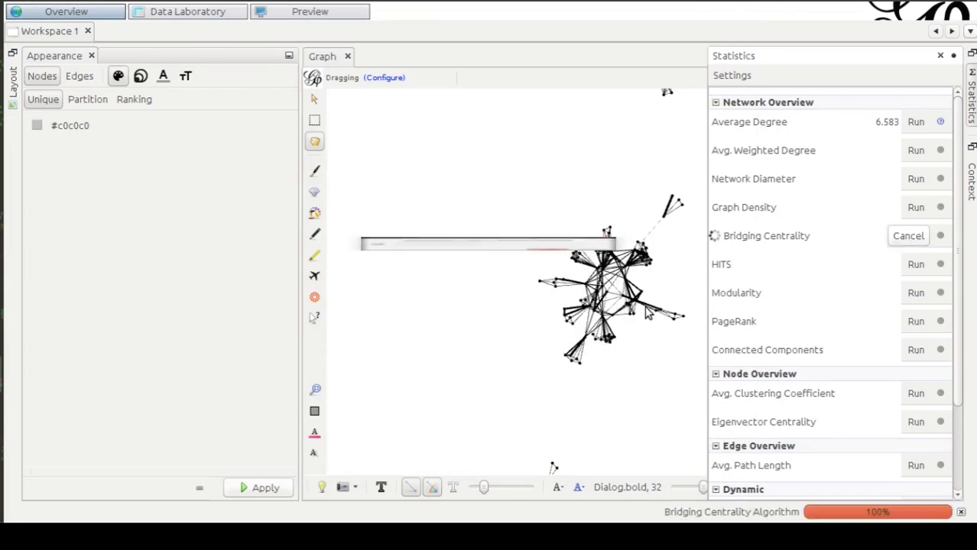
scroll(506, 253, down, 10)
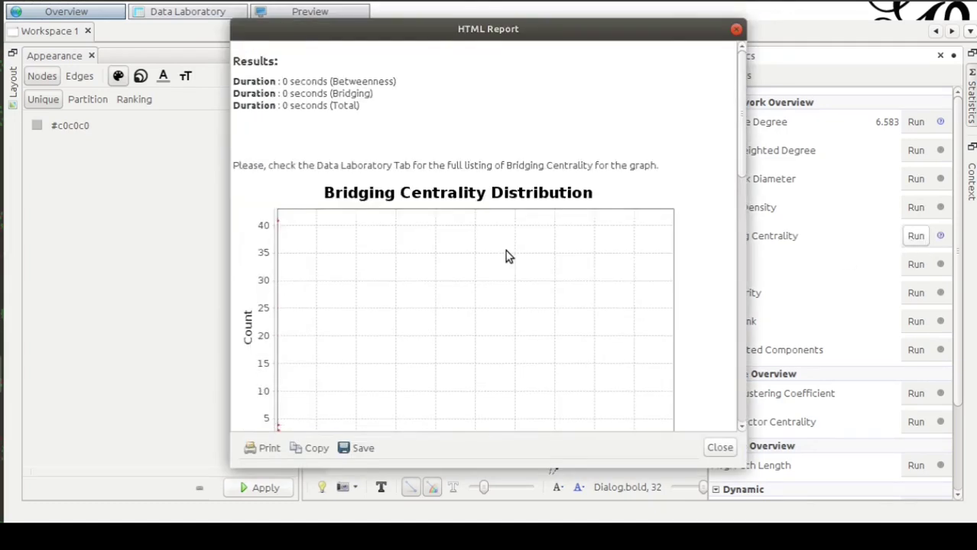
scroll(505, 253, up, 10)
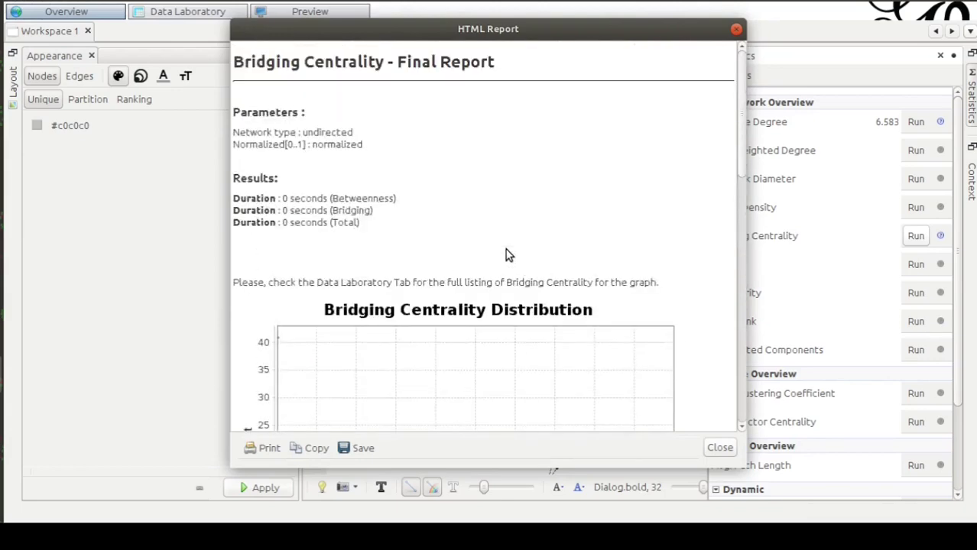
scroll(505, 253, down, 5)
scroll(505, 253, up, 3)
scroll(505, 252, down, 8)
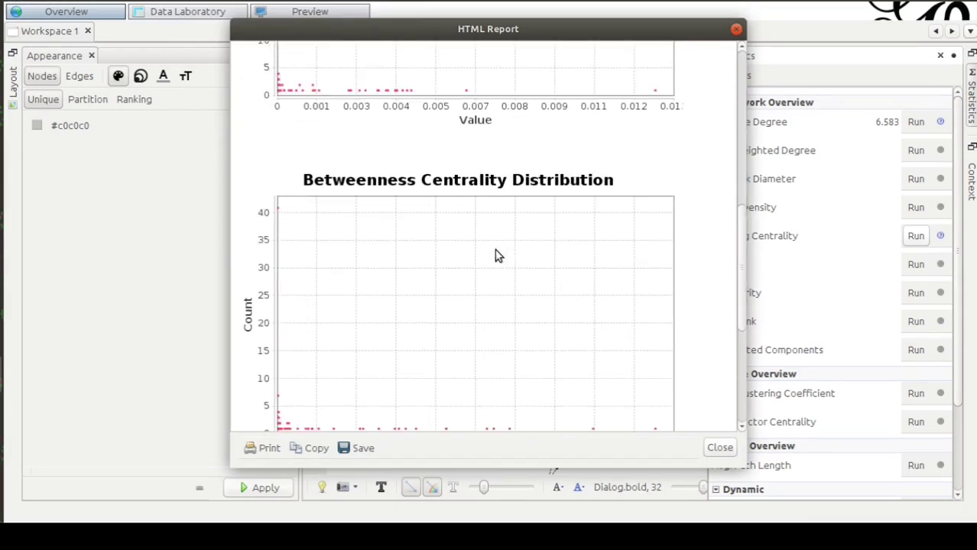
click(736, 31)
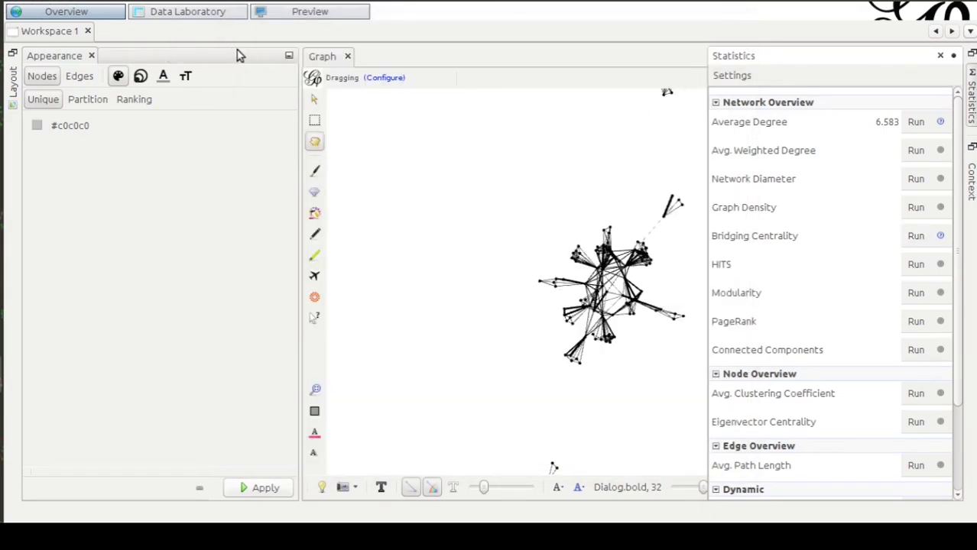
Hide Statistics, check the Bridging Centrality column in Data Laboratory, then return to Overview
click(198, 13)
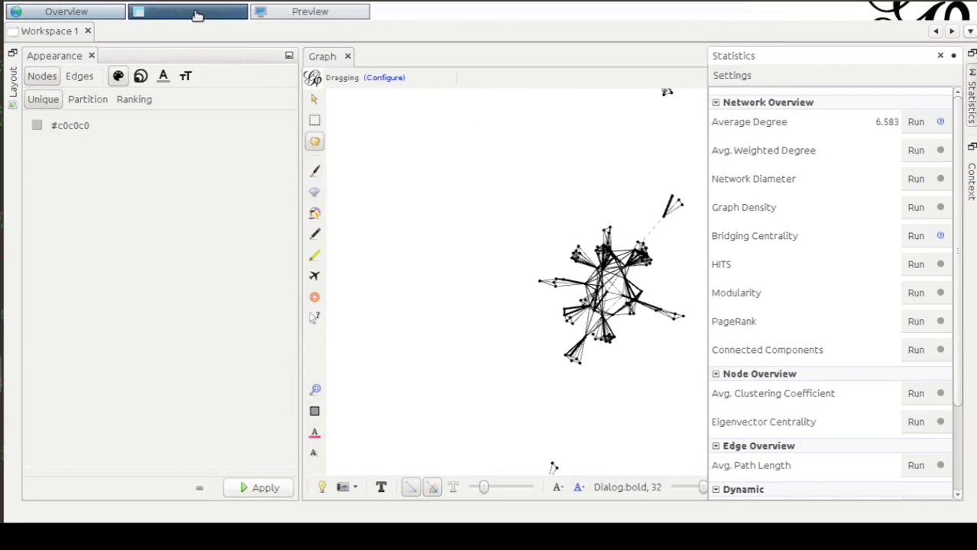
click(969, 113)
click(188, 14)
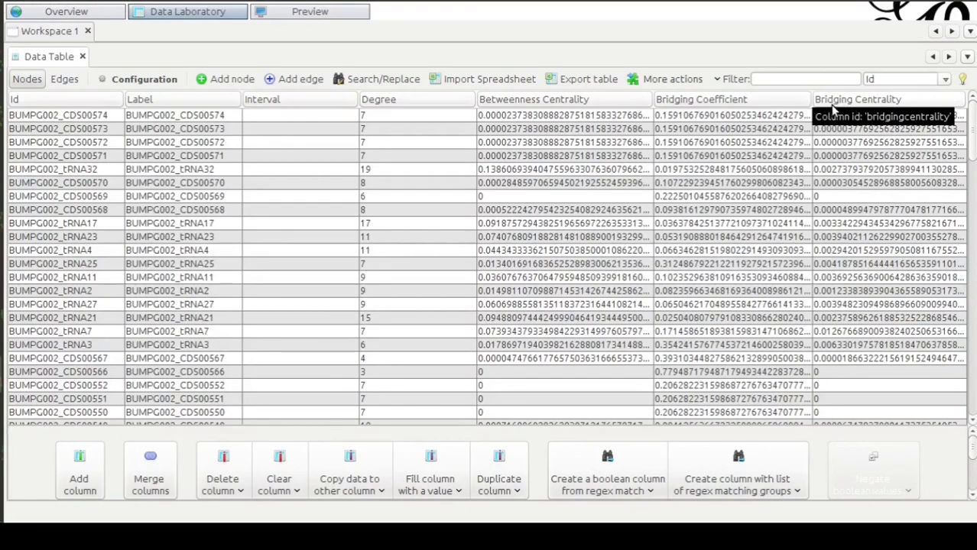
click(89, 15)
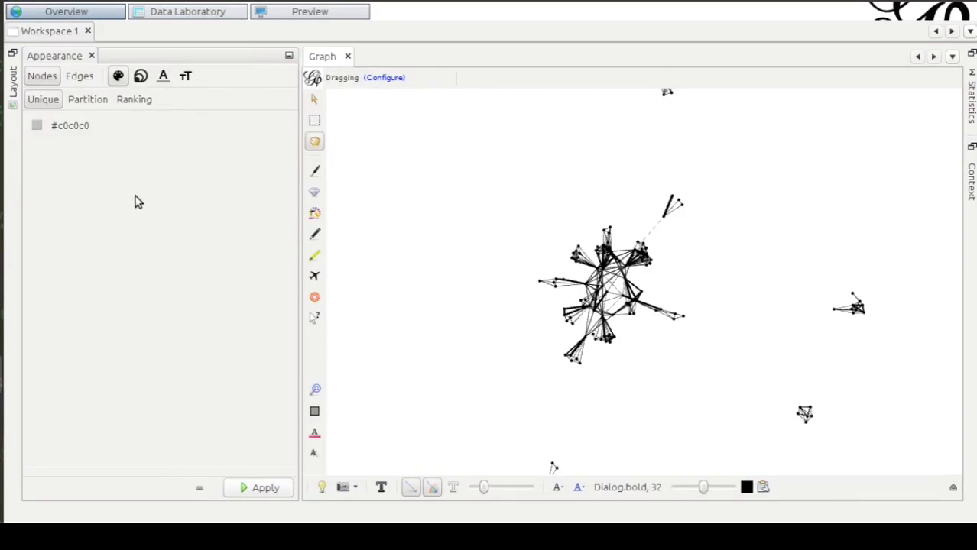
Apply a Ranking node colour by Bridging Centrality, giving a light-to-dark green gradient
click(132, 101)
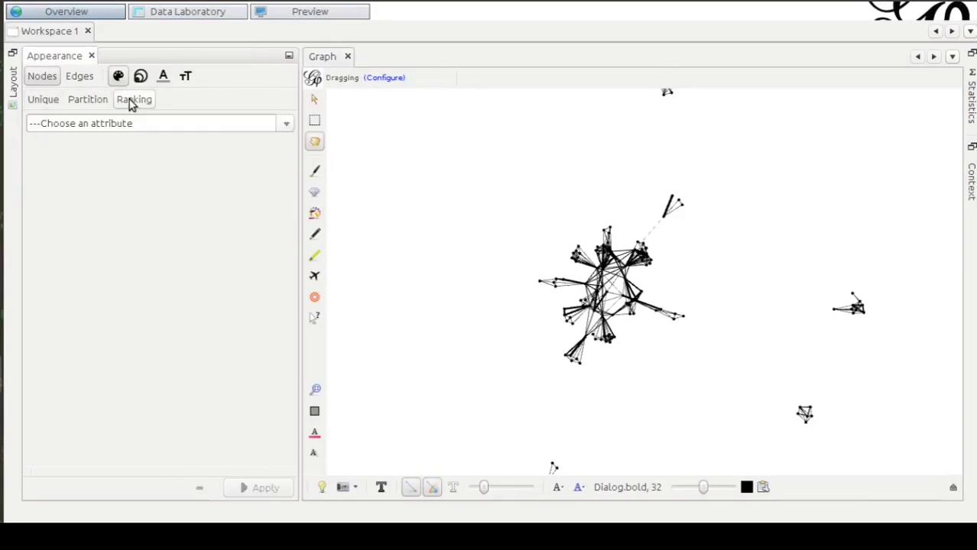
click(285, 124)
click(162, 203)
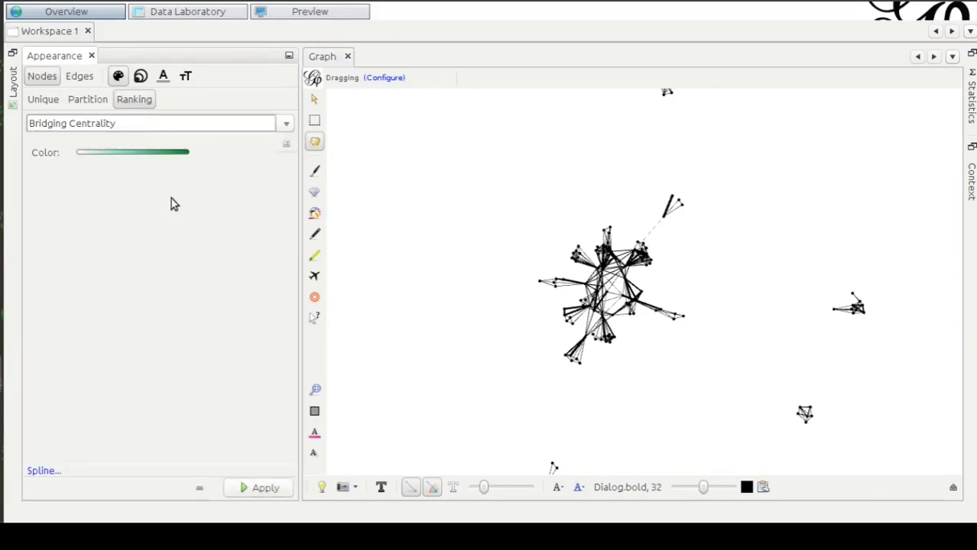
click(266, 488)
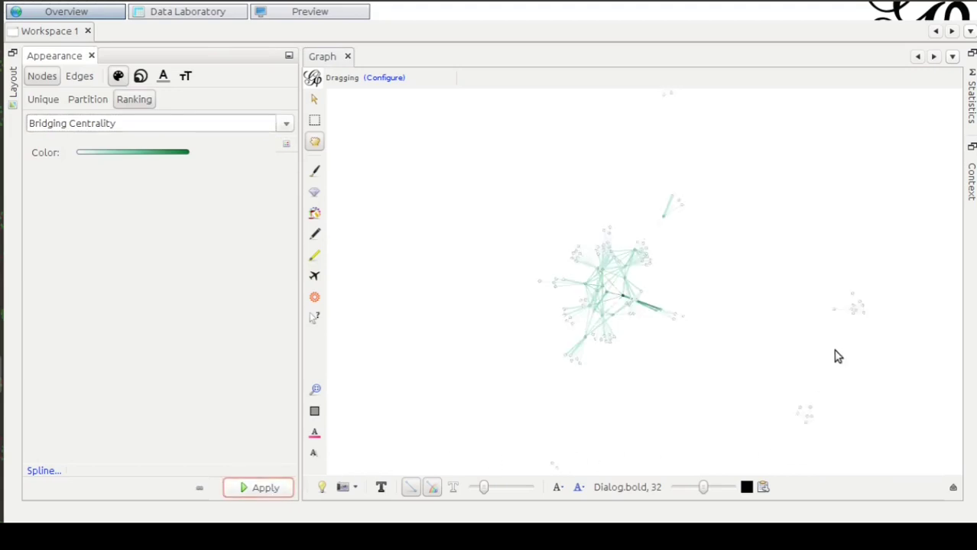
scroll(678, 364, up, 5)
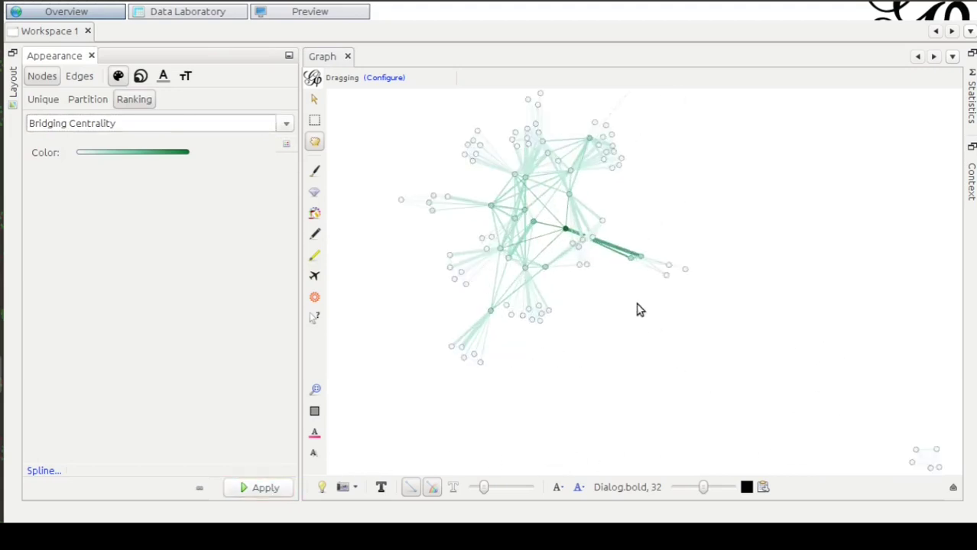